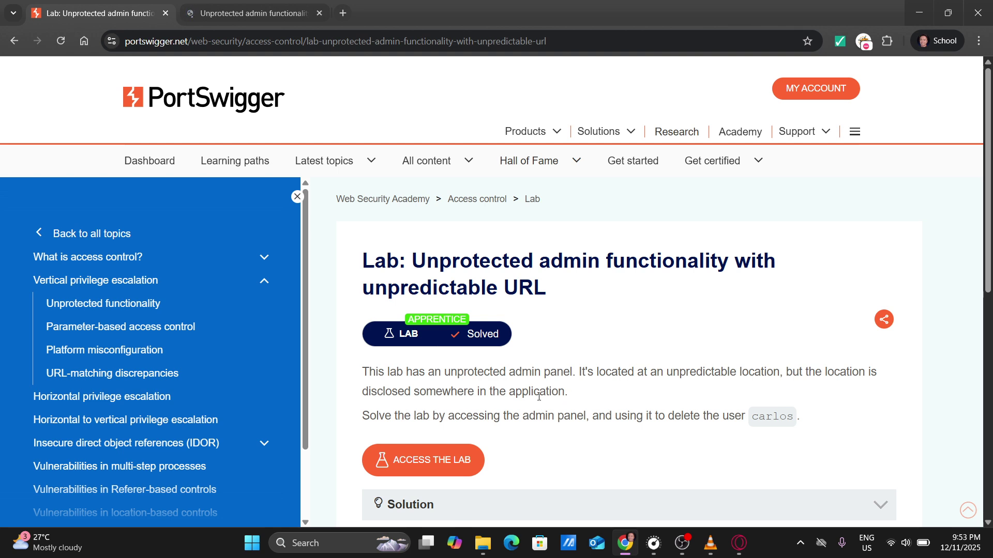
Read the lab description and the task of deleting the user carlos through the admin panel
scroll(660, 406, "down", 1)
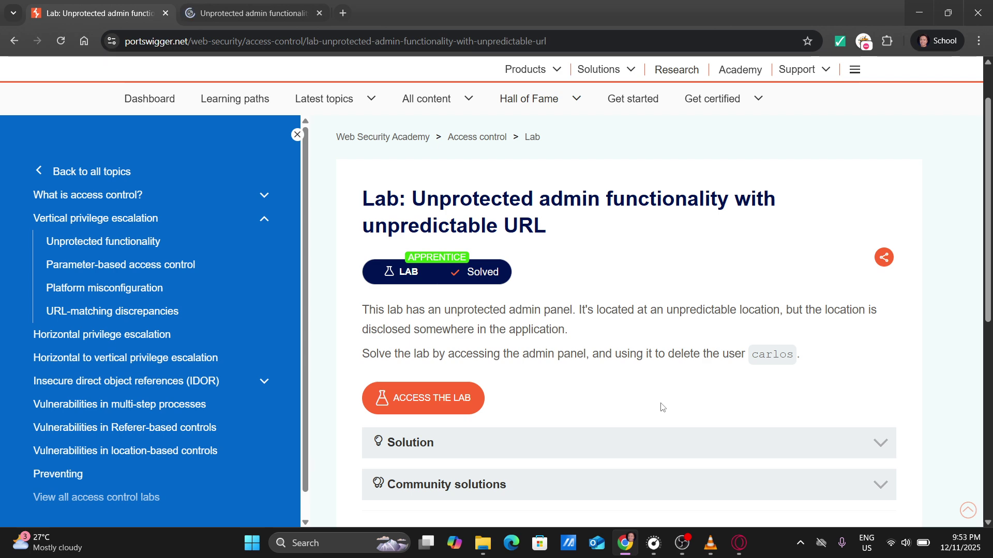
double_click(690, 355)
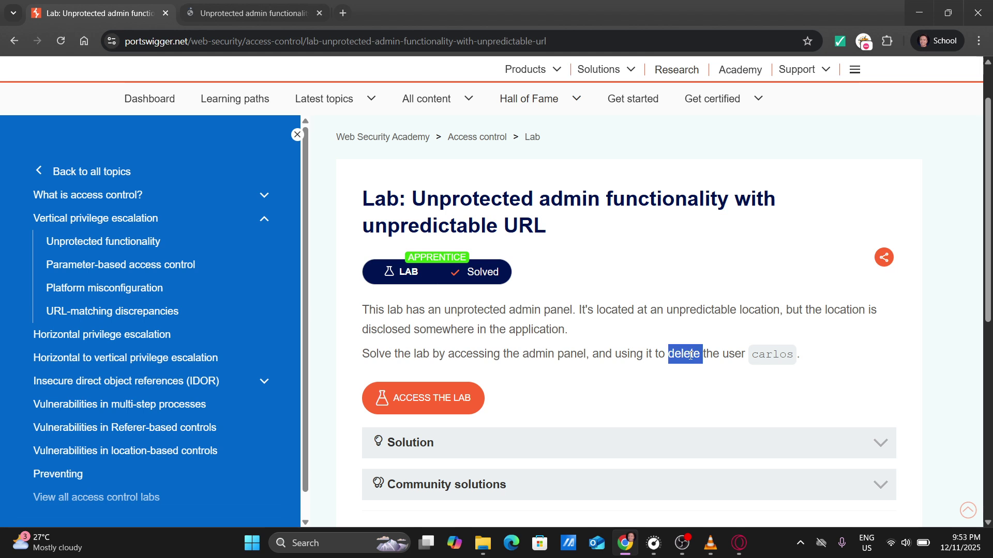
double_click(771, 355)
left_click(675, 353)
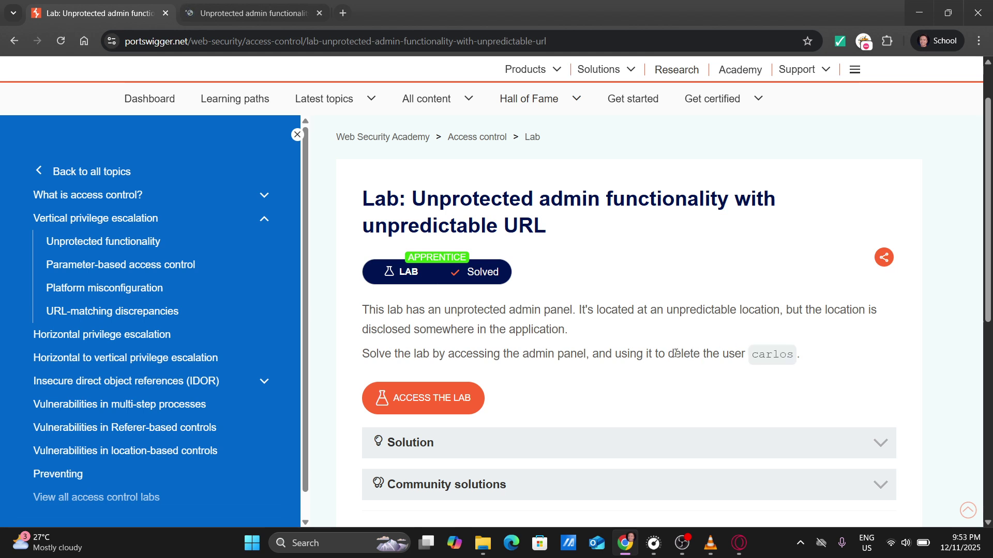
scroll(676, 353, "up", 1)
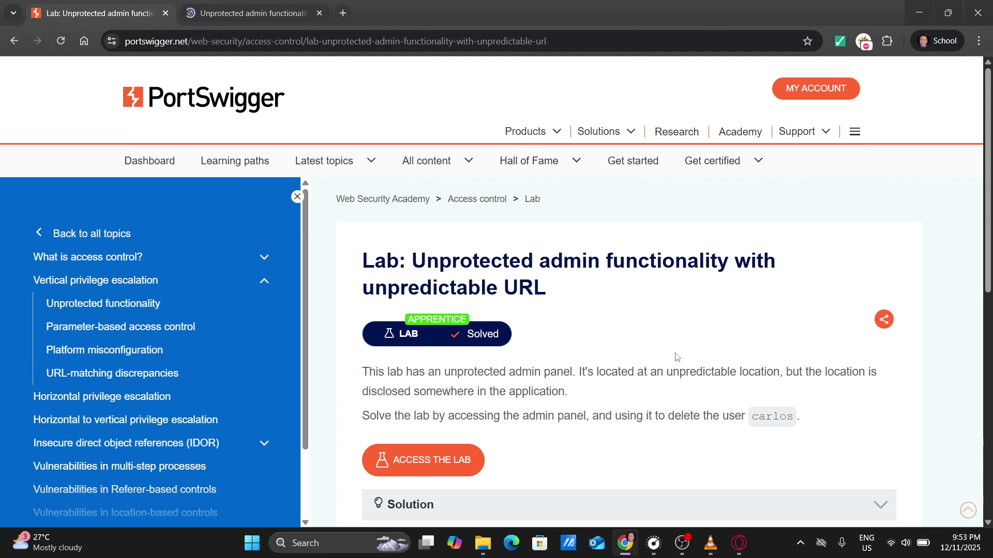
Switch to the lab's shop site and look through the whole product listing for a link to the admin panel
left_click(247, 12)
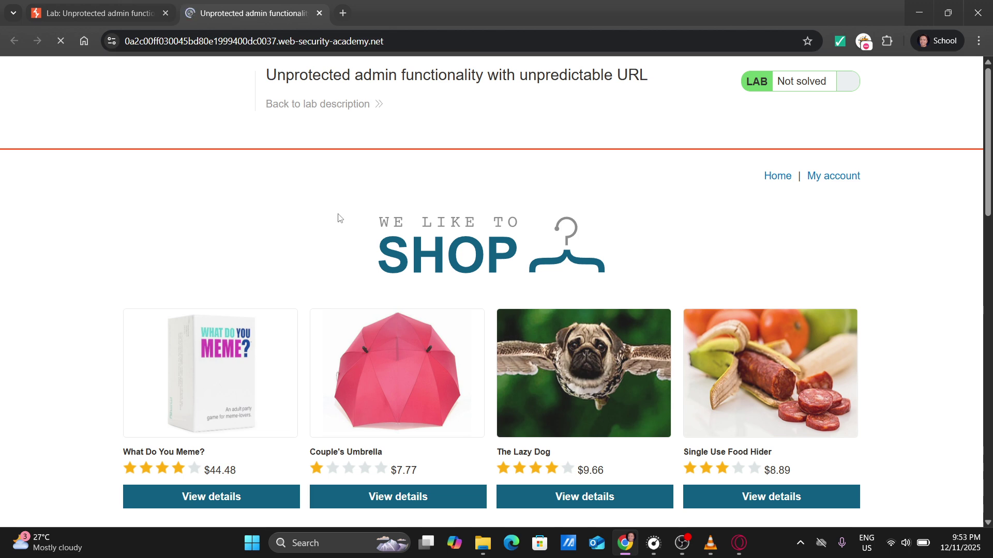
scroll(368, 331, "down", 2)
scroll(368, 331, "down", 3)
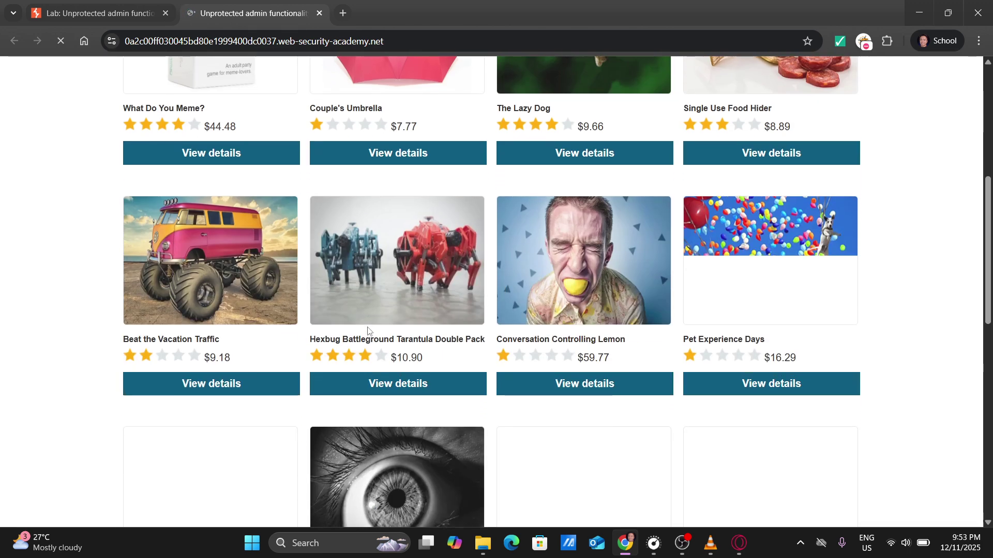
scroll(368, 329, "up", 5)
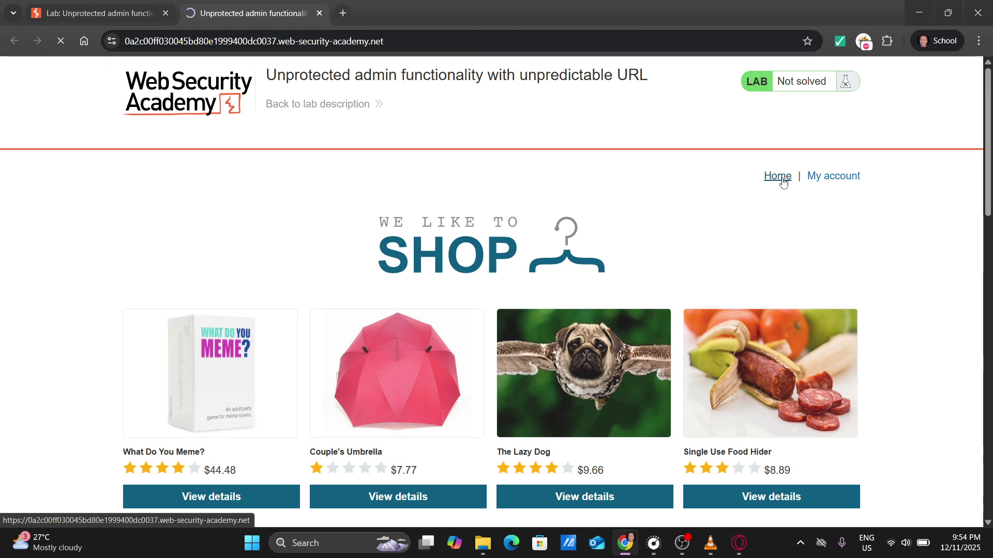
scroll(451, 302, "down", 5)
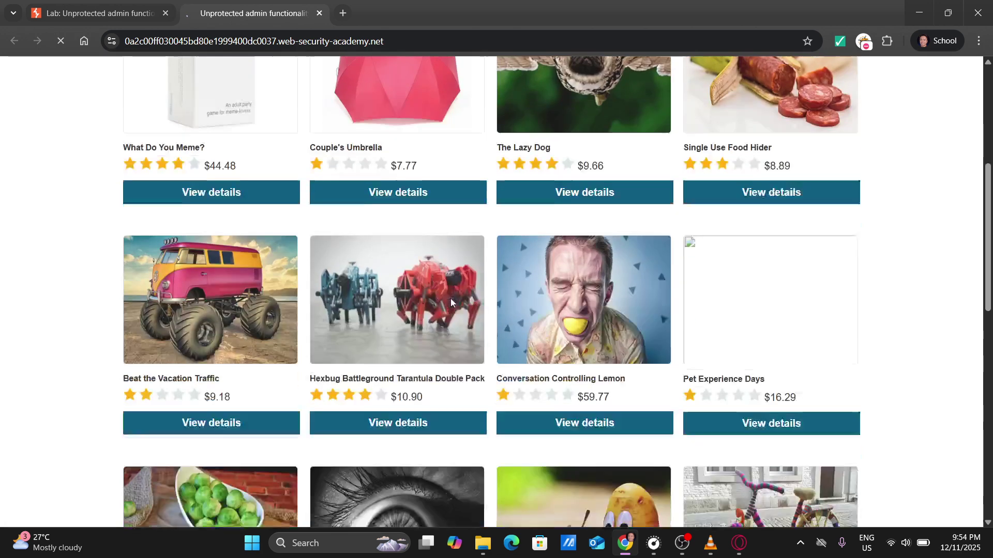
scroll(451, 302, "down", 10)
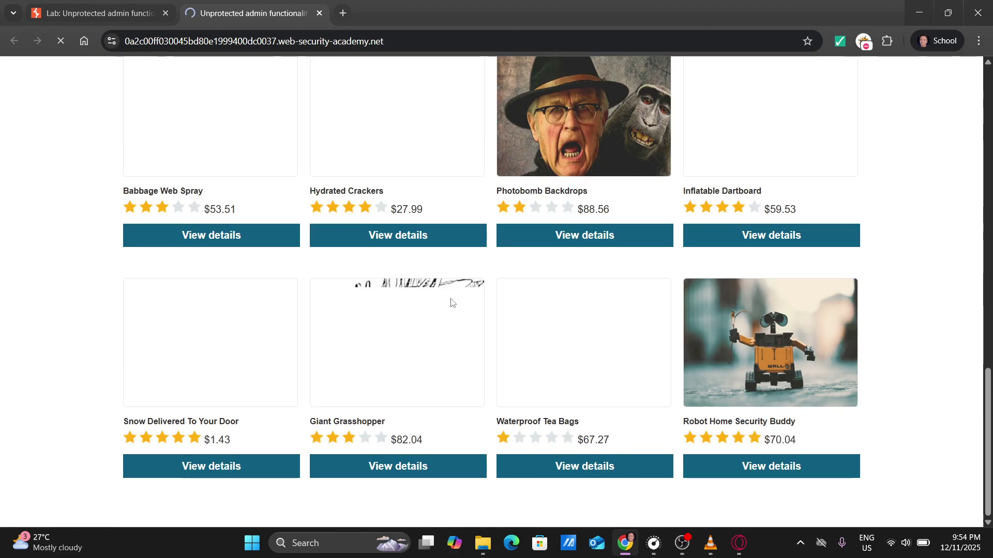
scroll(450, 303, "up", 15)
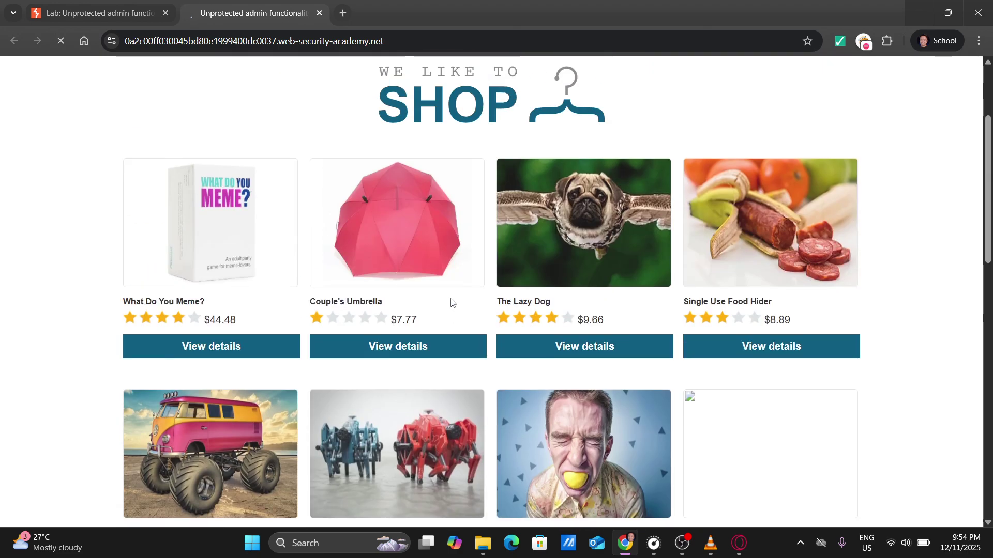
scroll(451, 302, "down", 15)
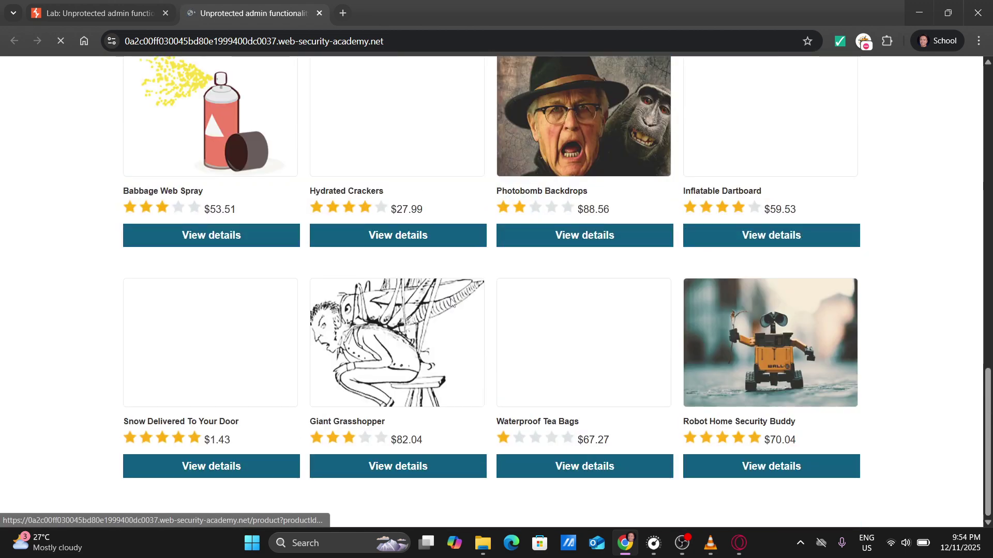
scroll(451, 303, "up", 13)
scroll(451, 303, "up", 4)
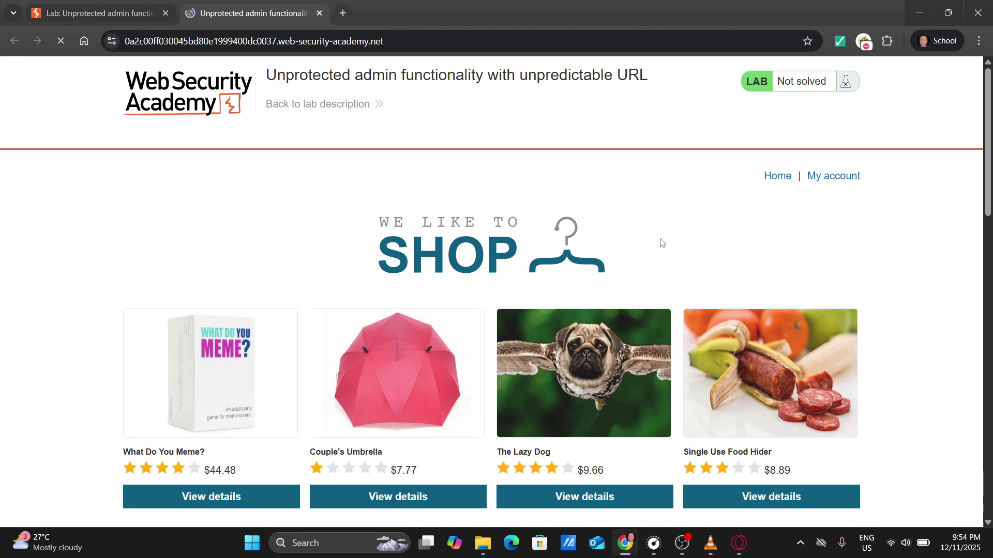
Try to reach the admin panel by adding /administrator-panel to the lab site's address
left_click(460, 41)
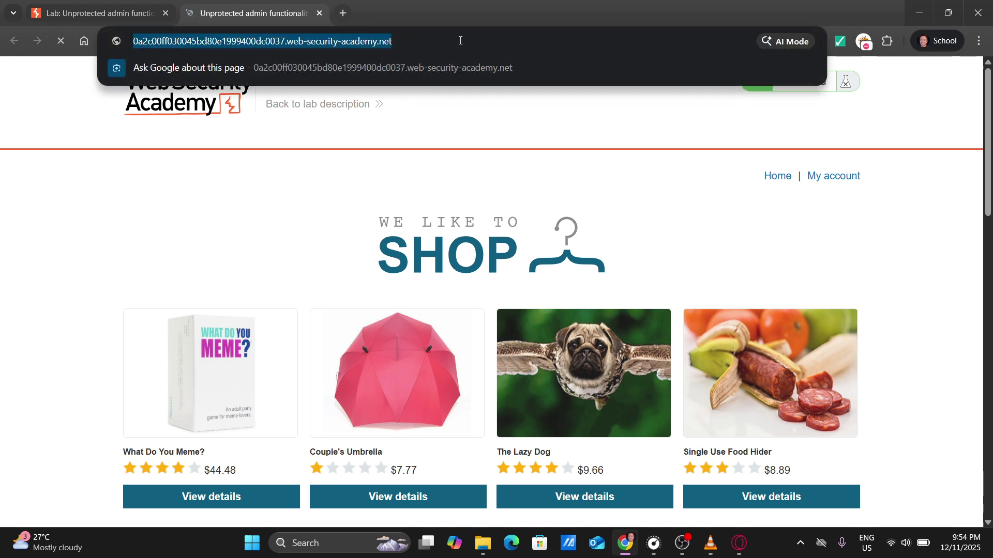
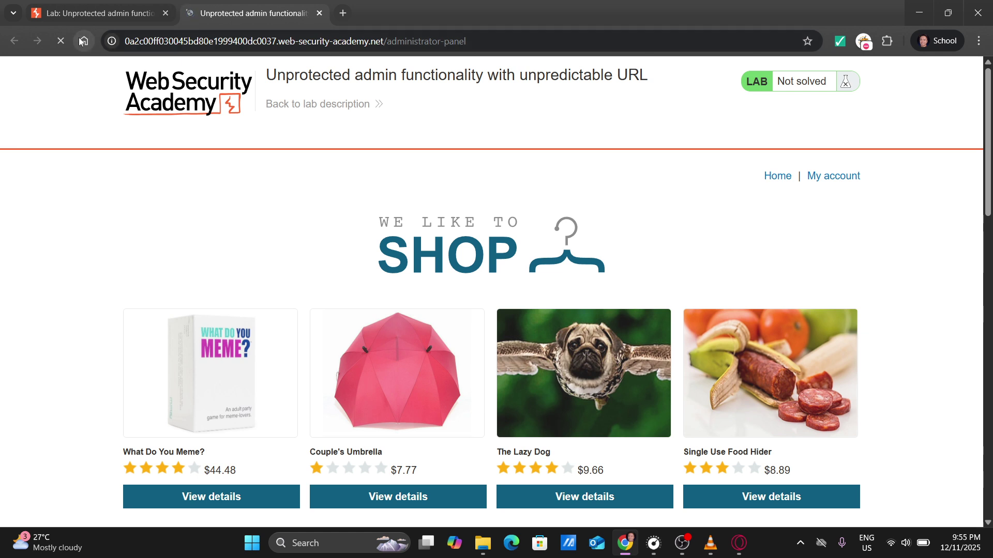
left_click(61, 42)
left_click(61, 41)
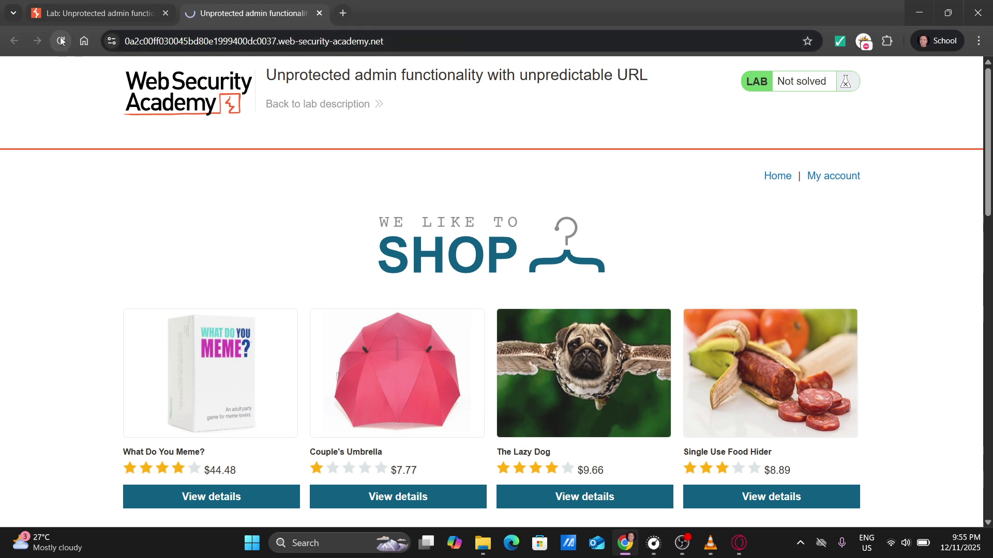
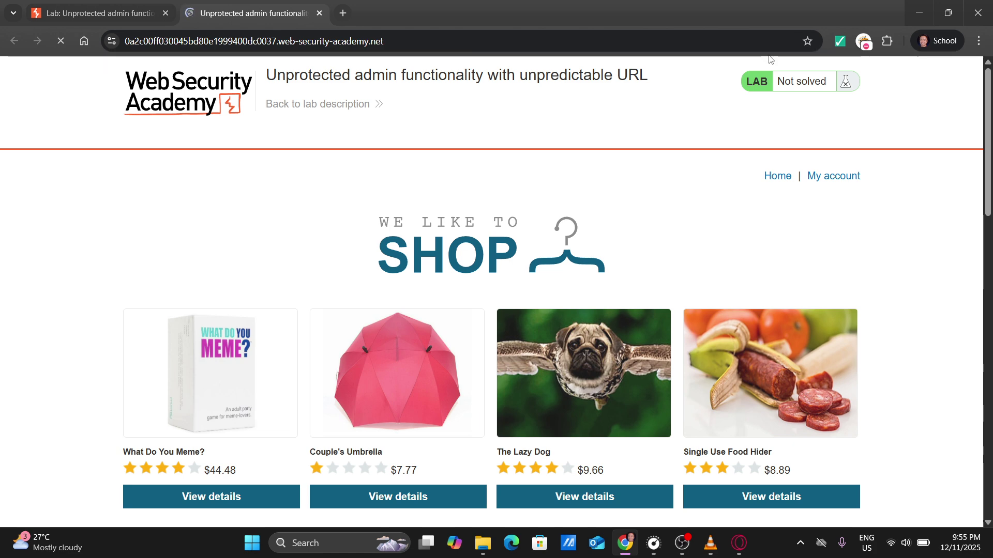
left_click(415, 43)
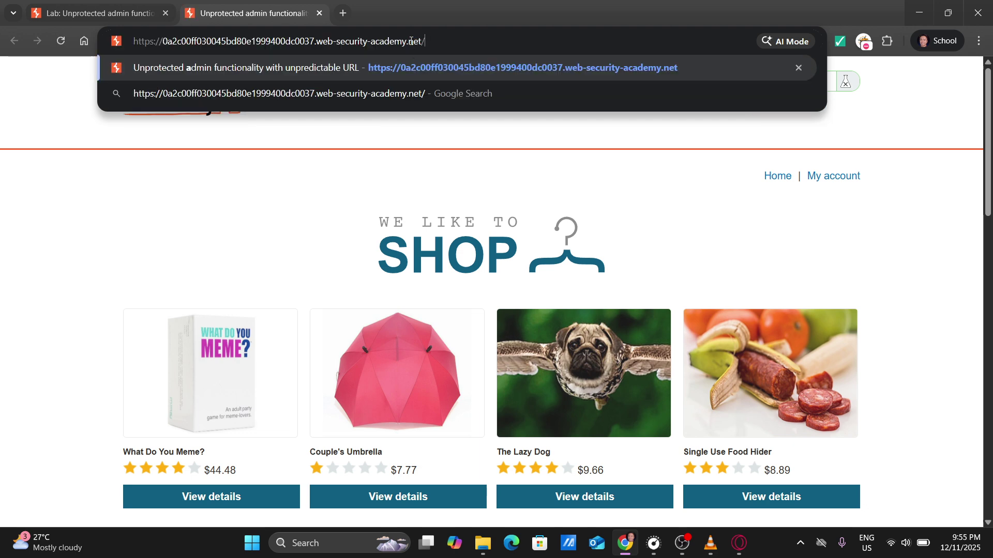
double_click(116, 356)
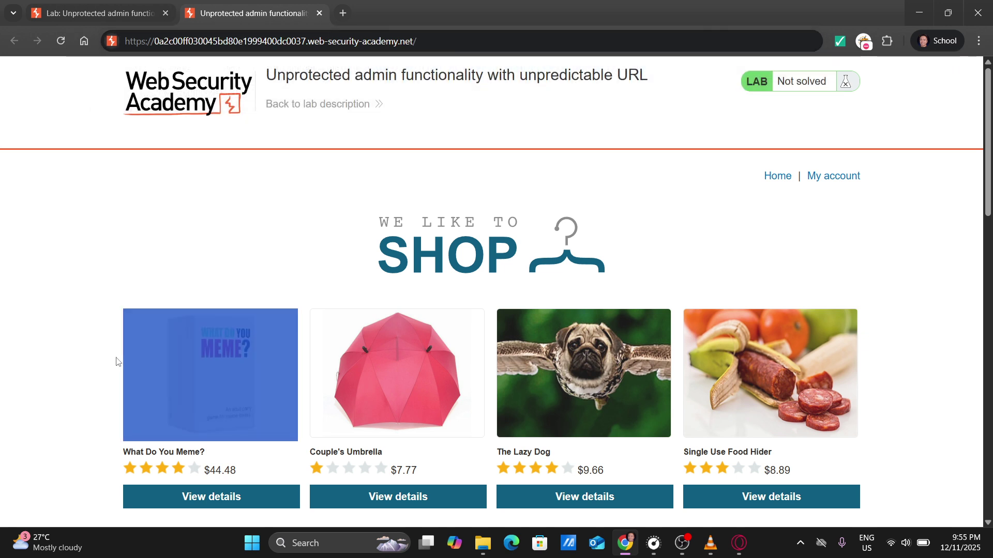
left_click(437, 40)
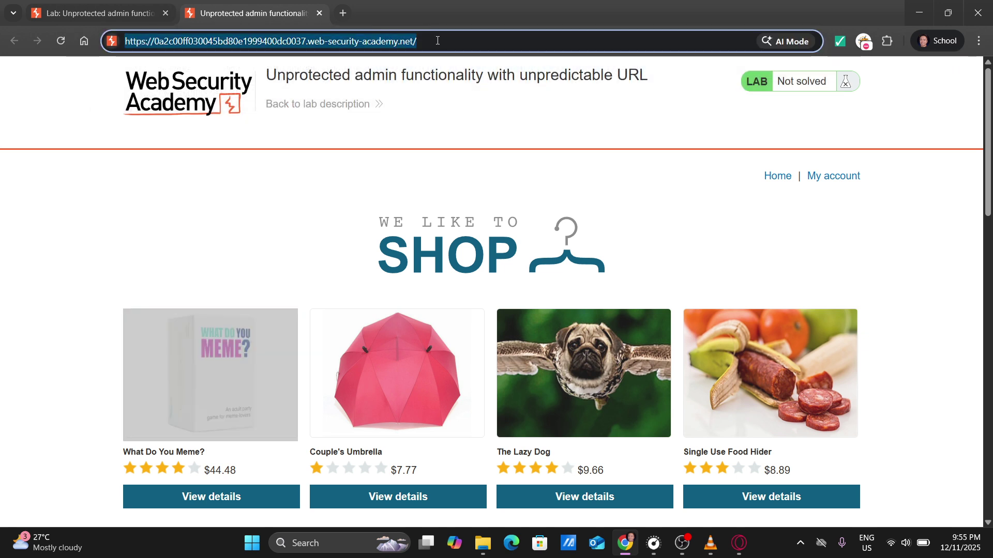
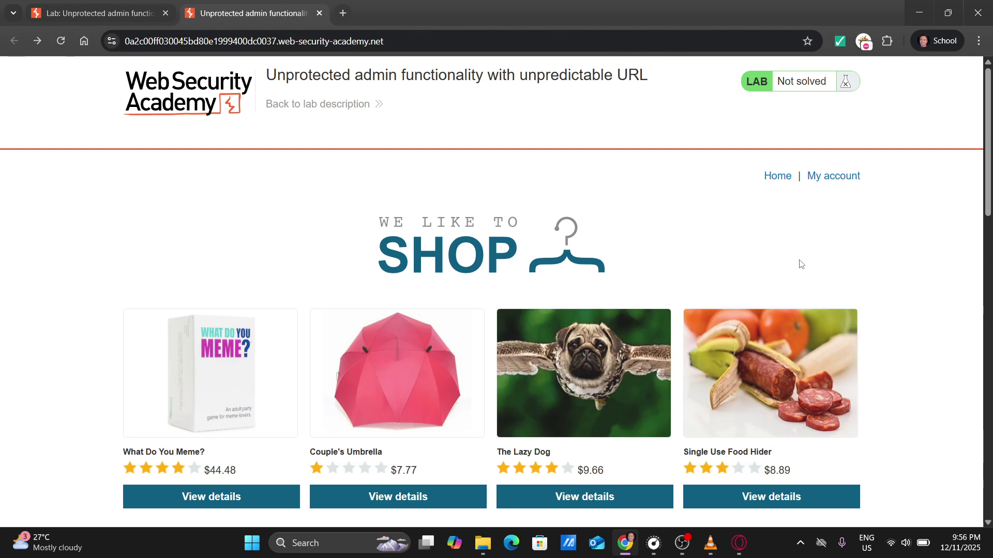
Check the My account login page and return to the shop's home page
left_click(829, 179)
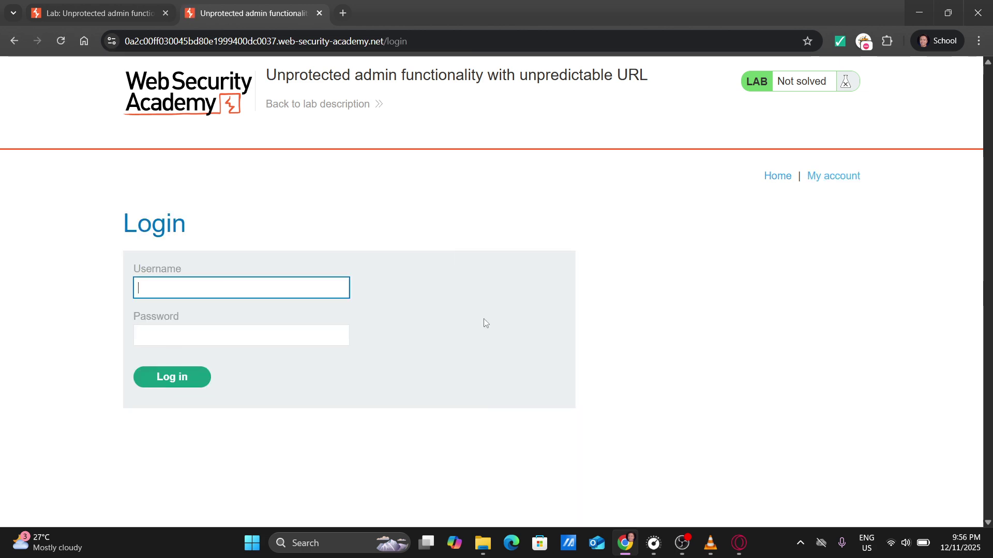
left_click(778, 177)
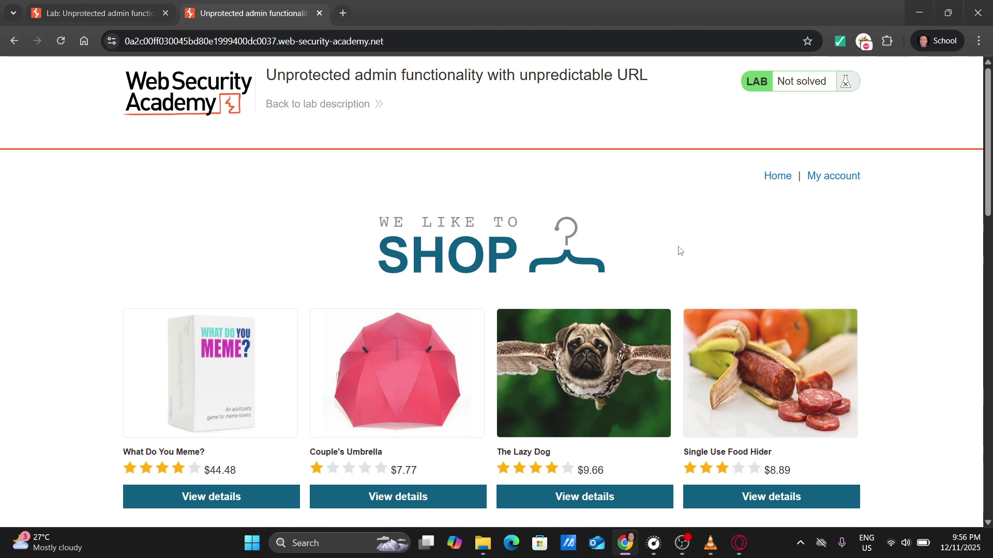
right_click(663, 262)
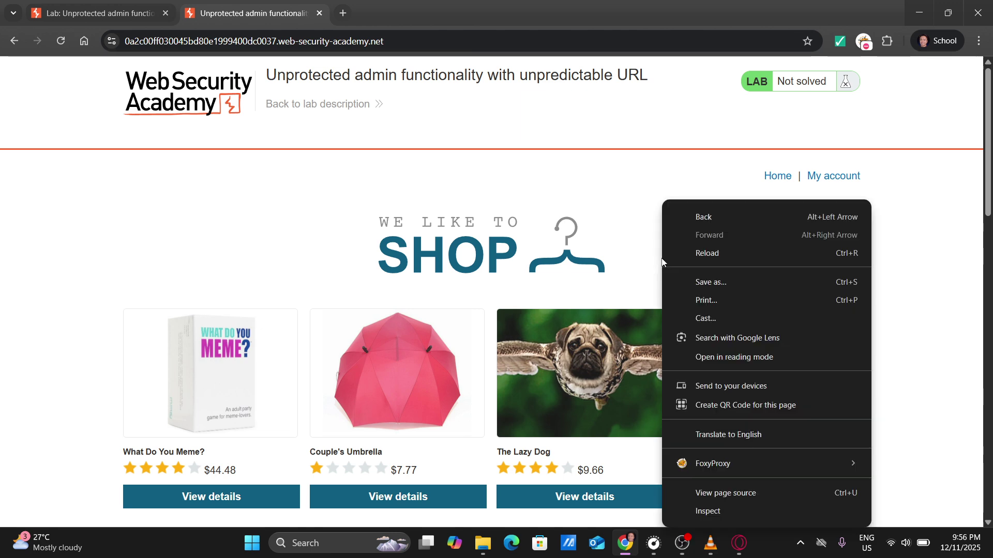
left_click(649, 224)
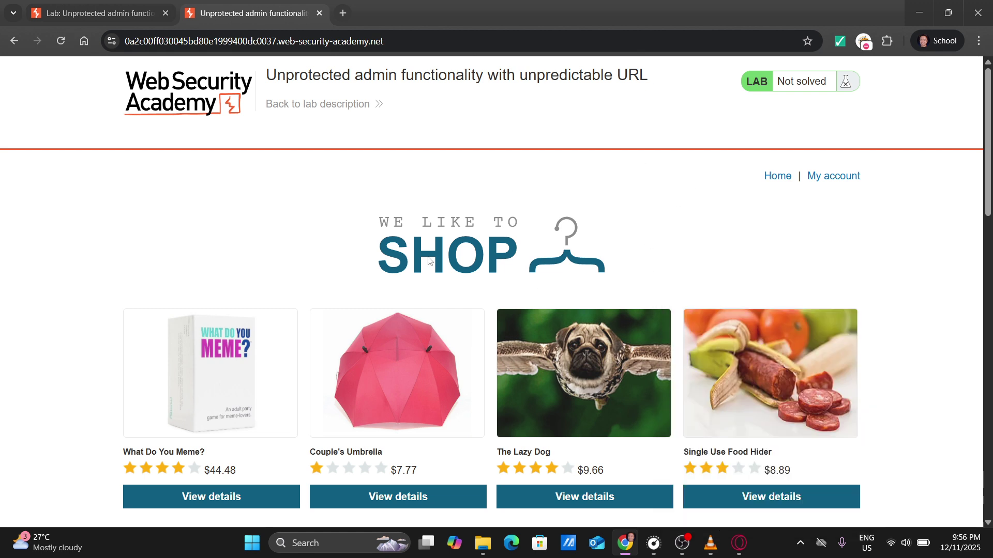
right_click(676, 269)
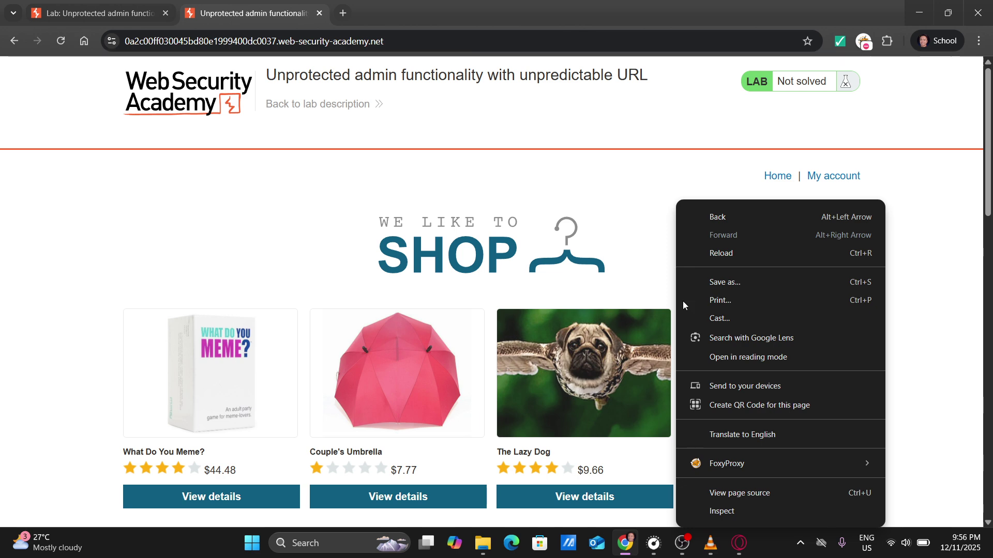
left_click(723, 512)
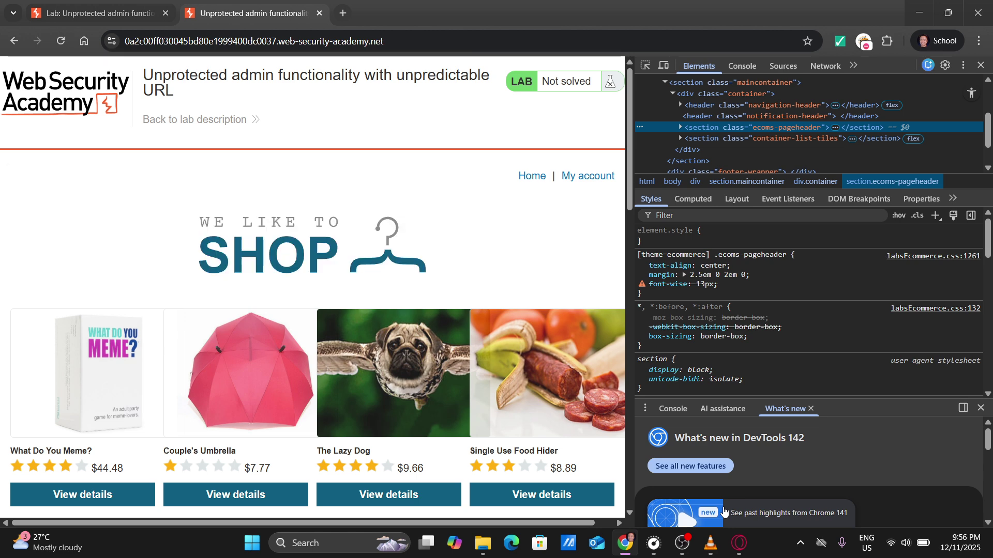
left_click(980, 65)
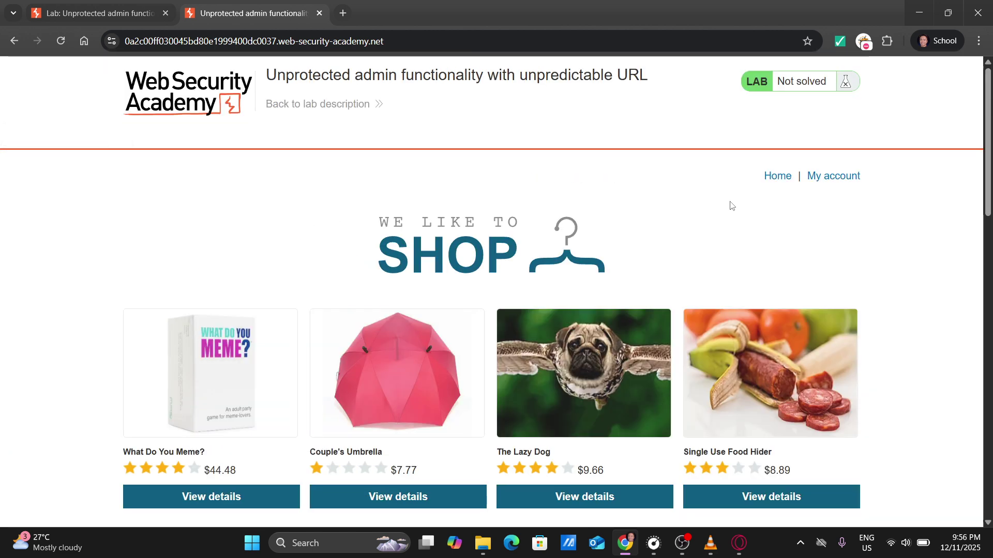
Open the source code of the shop's home page and examine it for a script that discloses the admin panel path
right_click(710, 233)
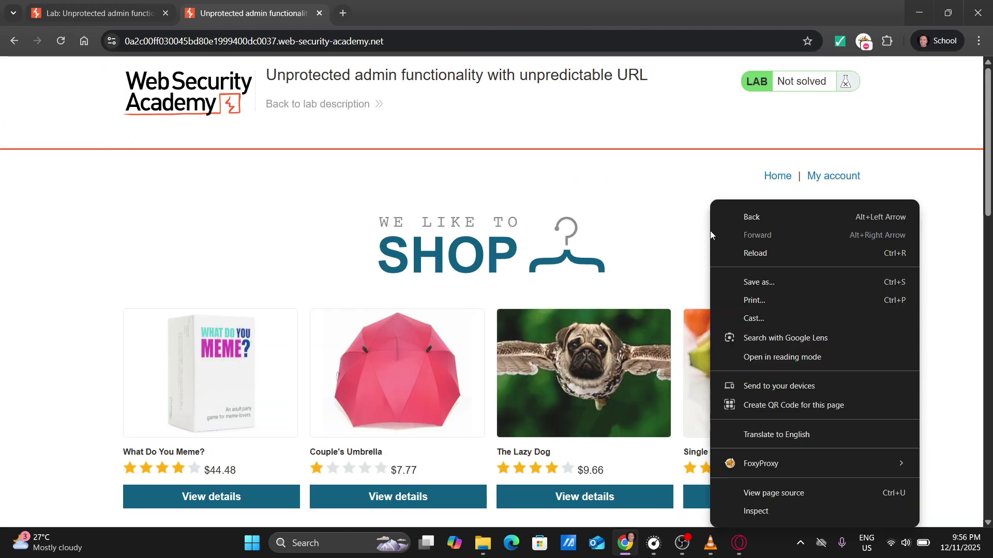
left_click(764, 494)
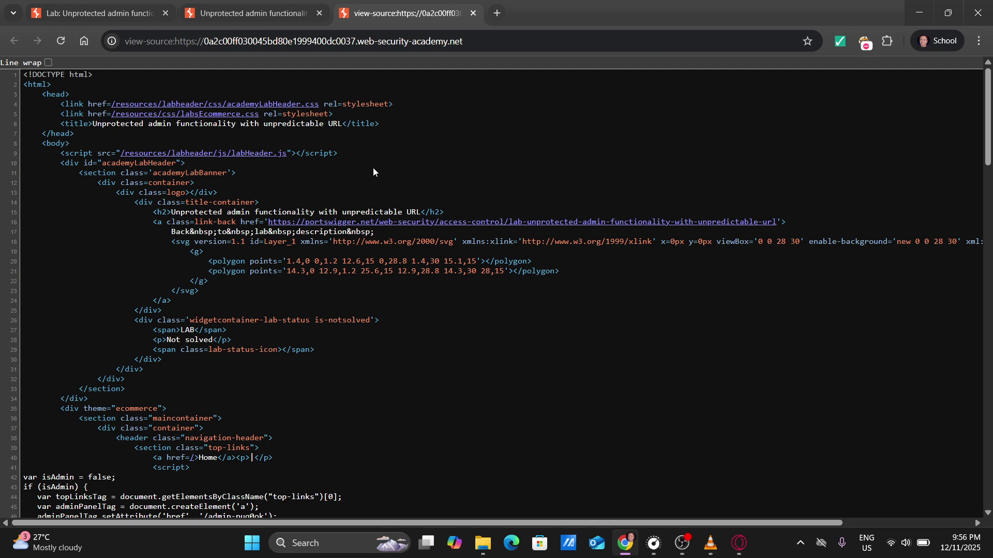
scroll(374, 168, "down", 1)
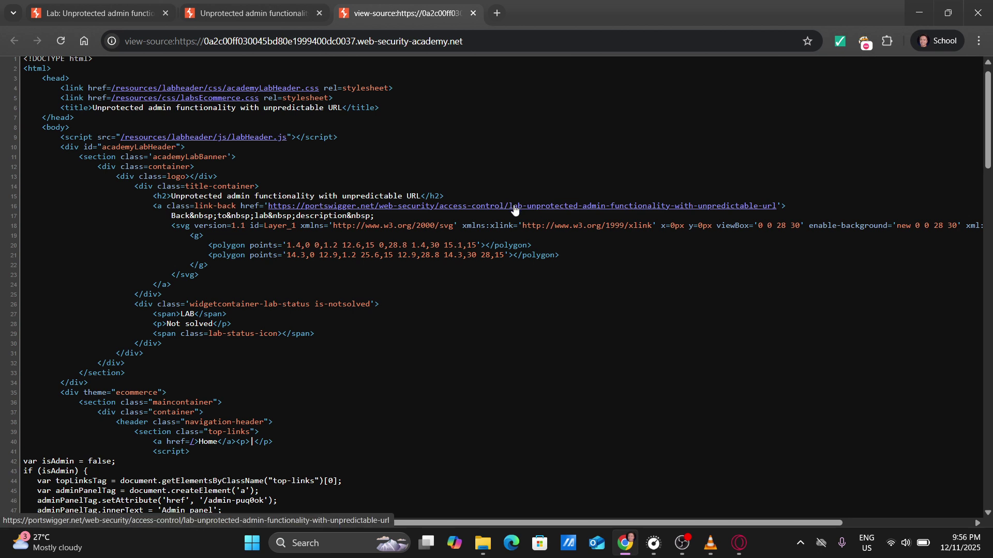
scroll(515, 208, "down", 3)
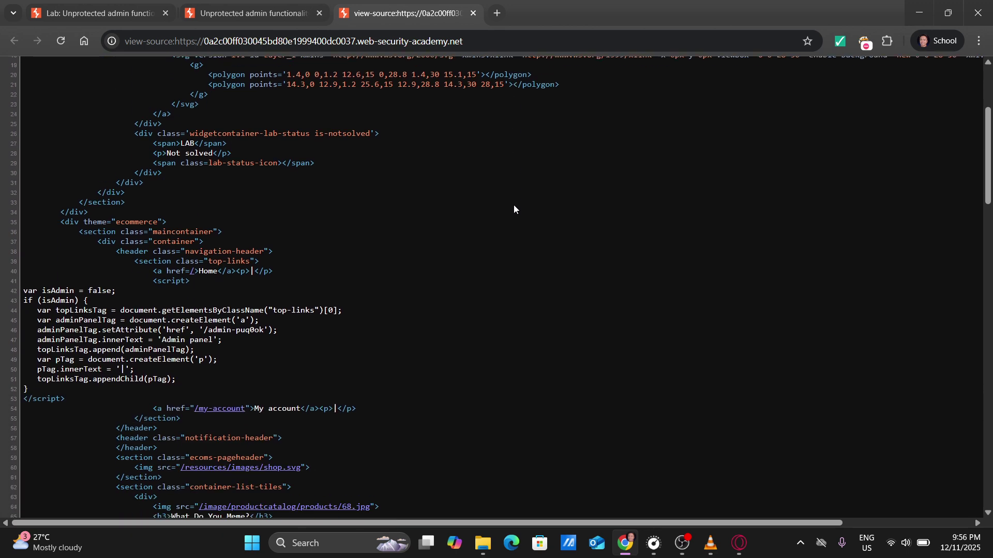
scroll(513, 205, "down", 1)
scroll(468, 342, "down", 1)
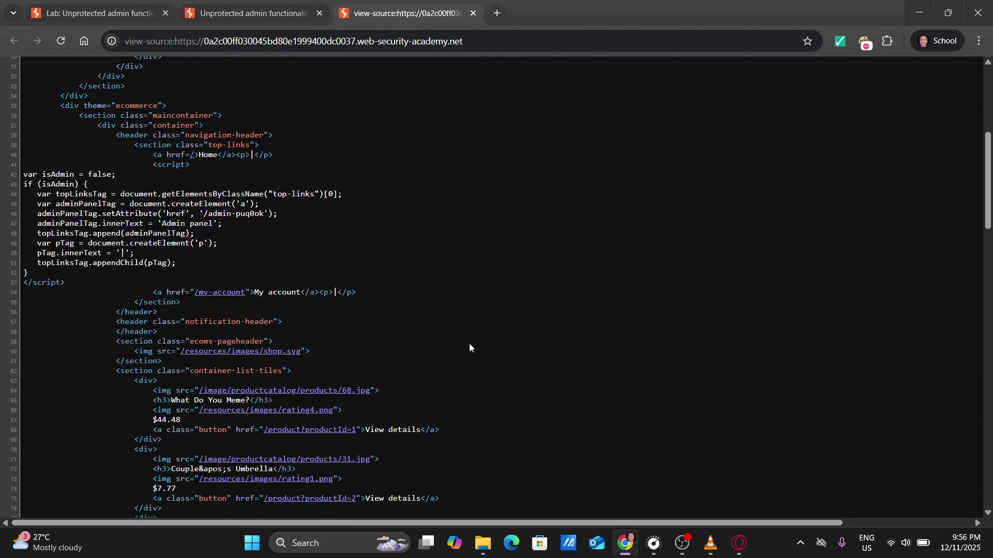
scroll(470, 343, "down", 6)
scroll(469, 344, "down", 3)
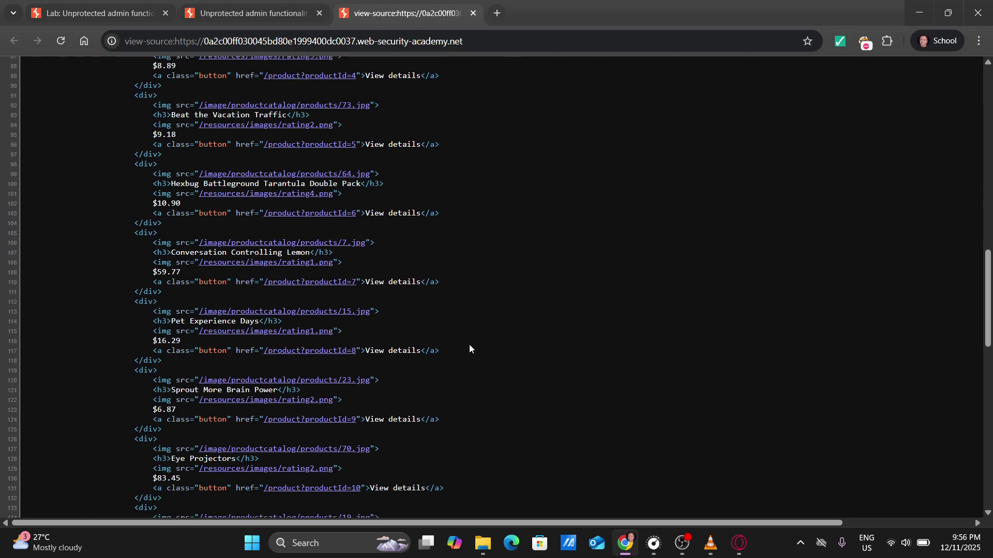
scroll(469, 345, "down", 15)
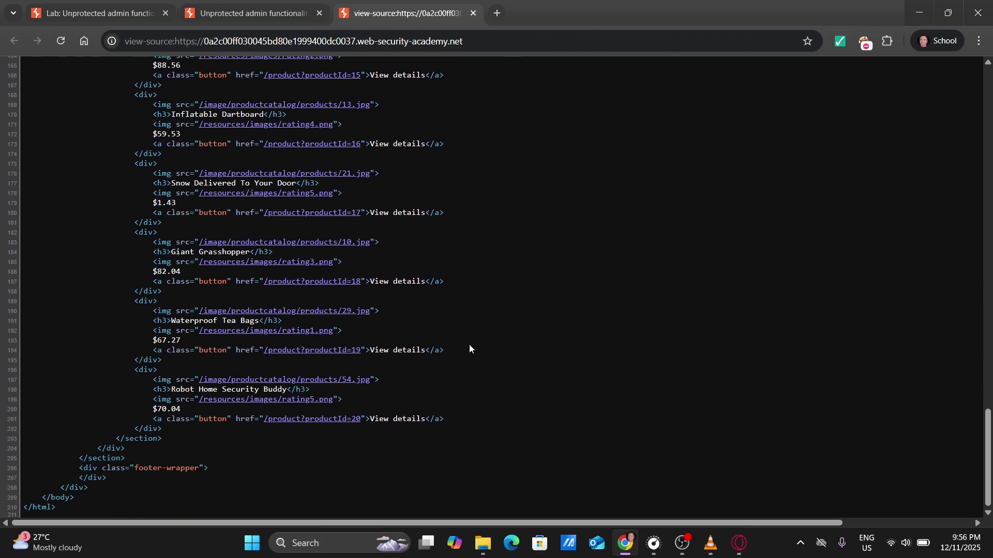
scroll(470, 344, "up", 20)
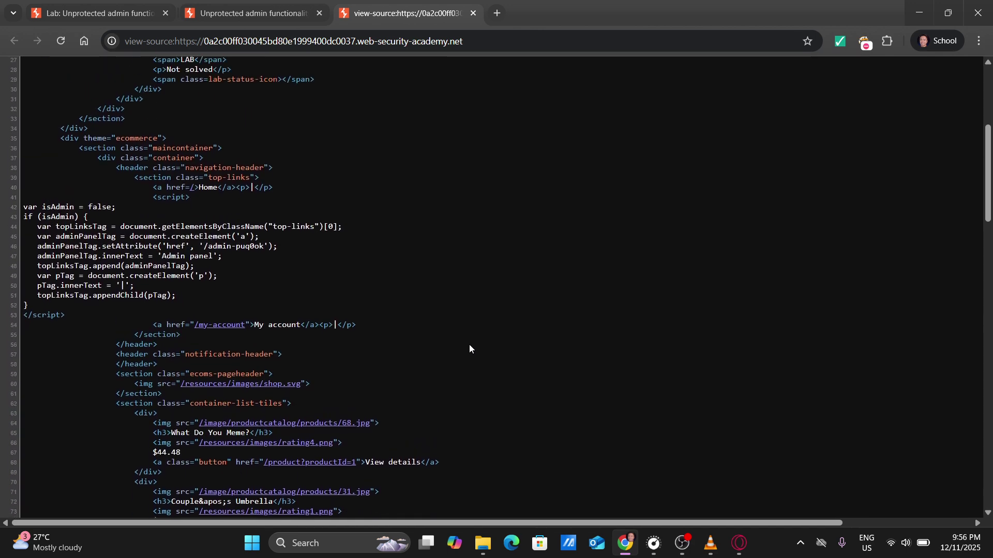
Copy the admin panel path /admin-puq0ok from the page source's script and open it on the lab site
scroll(470, 348, "up", 2)
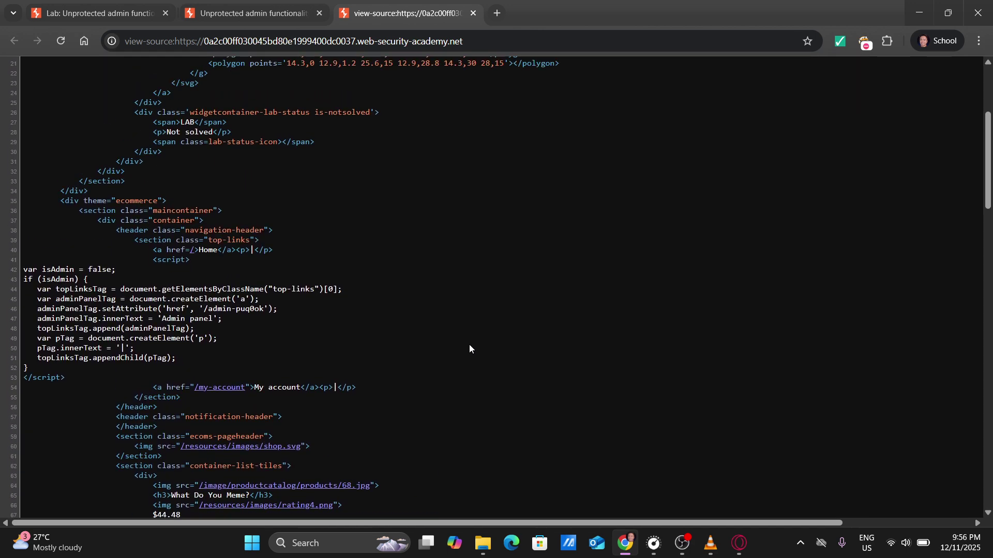
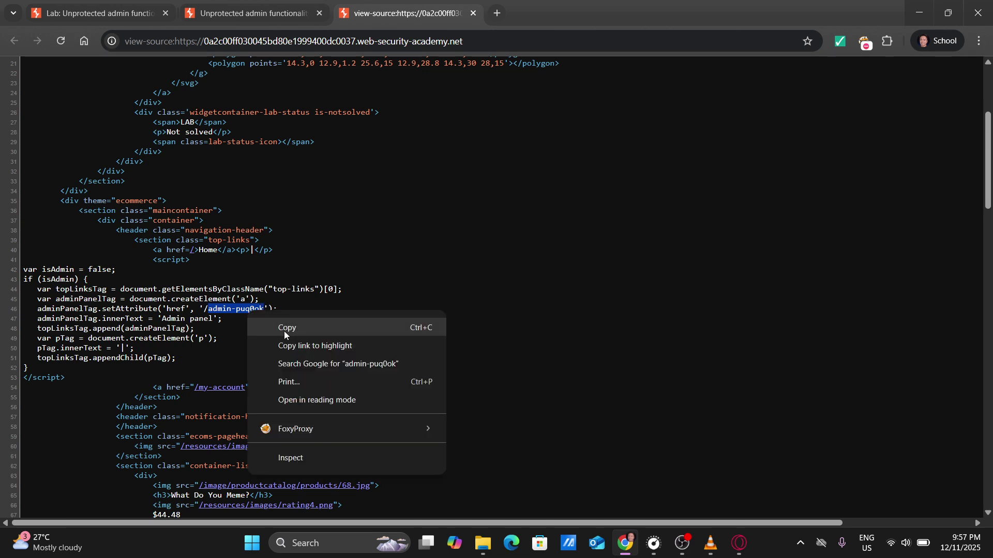
key("Escape")
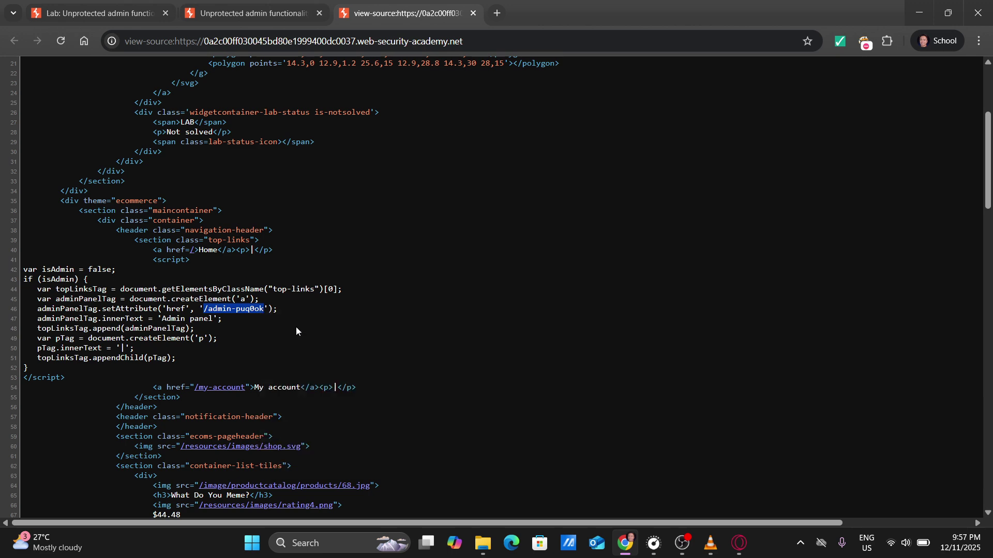
left_click(263, 15)
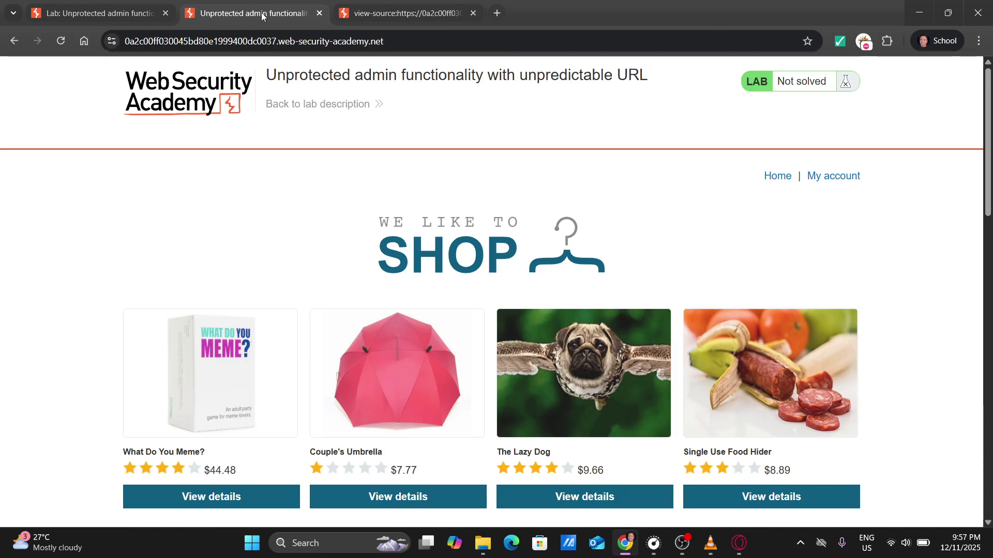
left_click(419, 40)
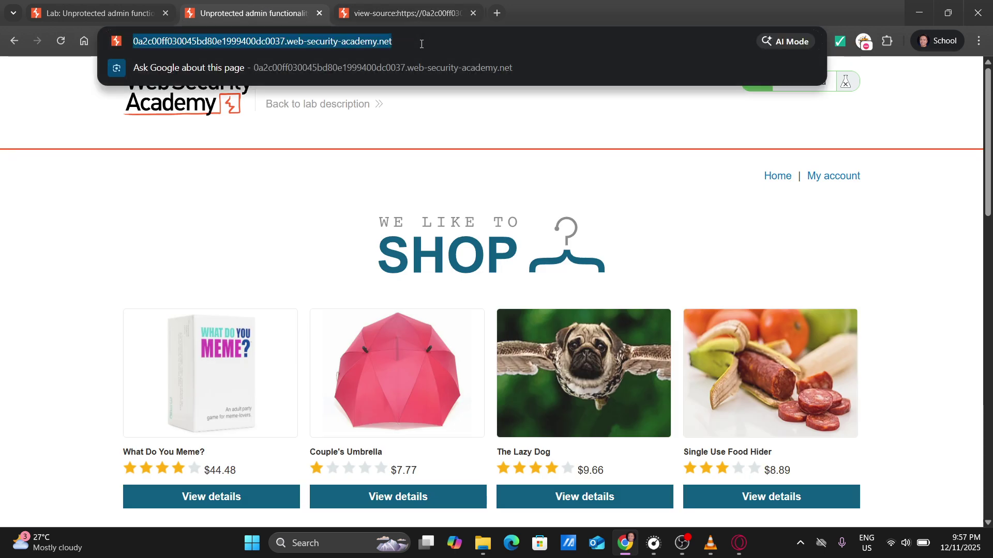
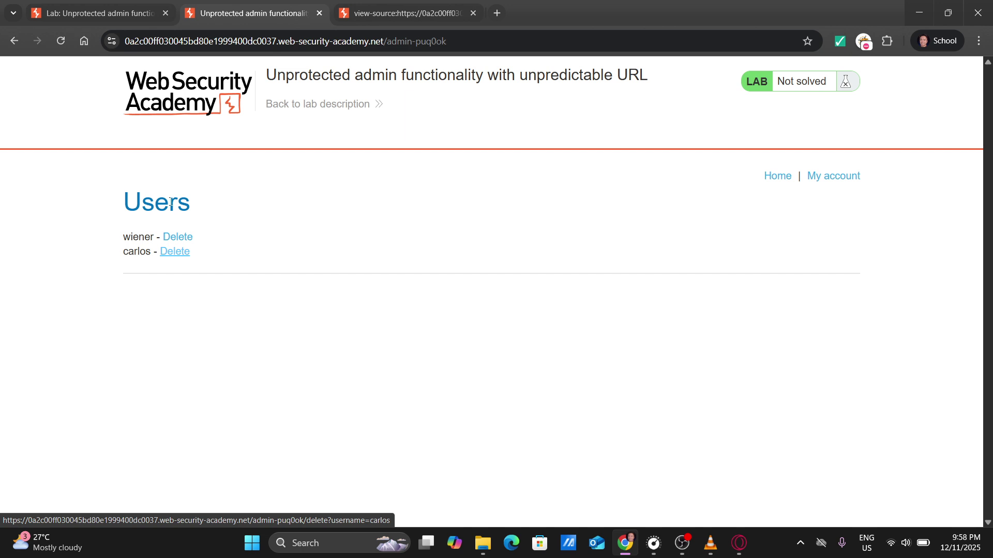
Check the task on the lab description page and return to the admin panel's user list
left_click(119, 17)
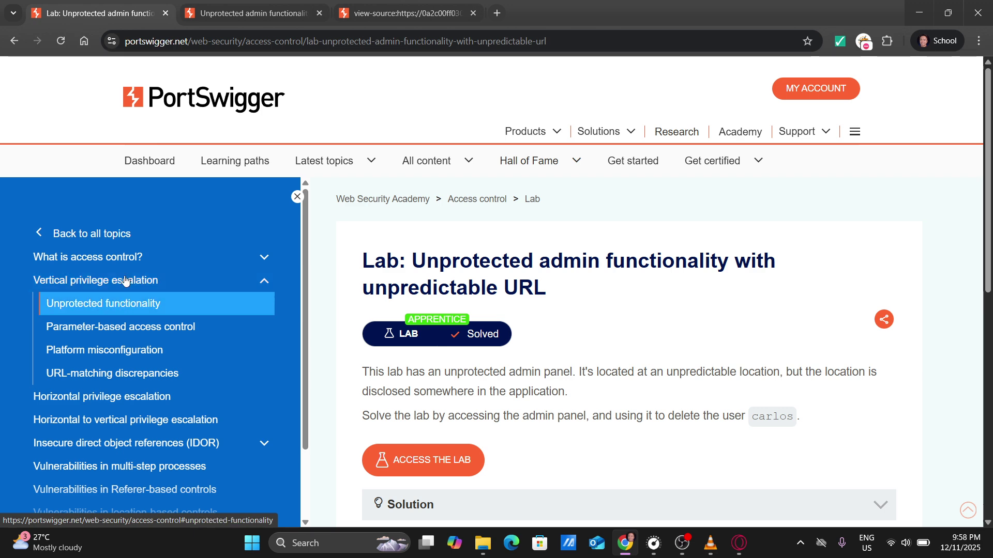
left_click(291, 17)
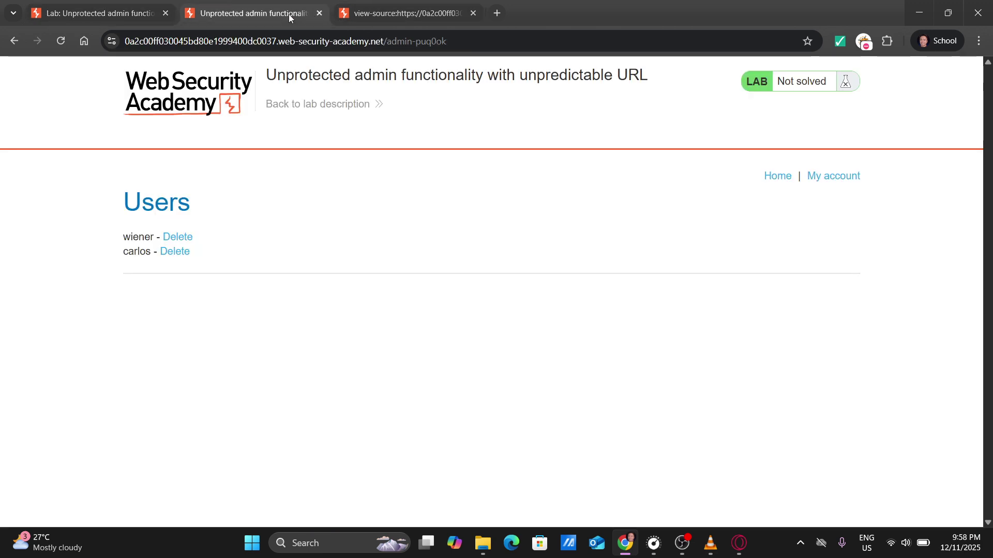